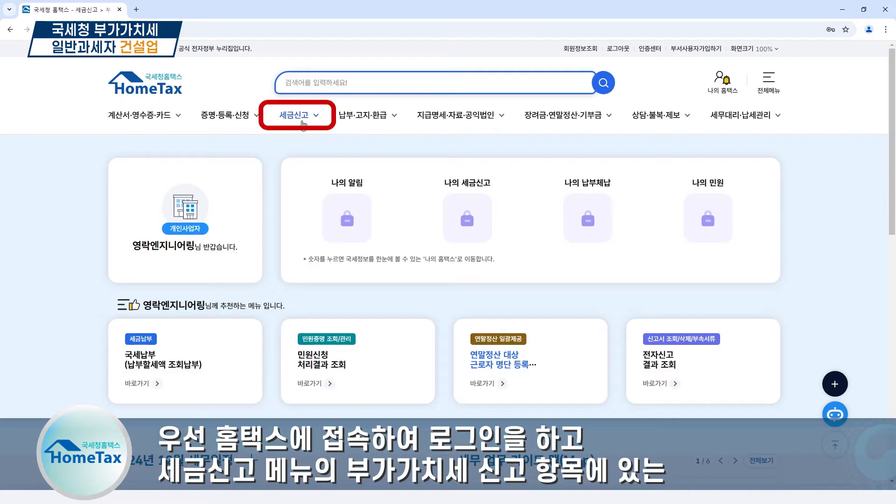
Open the 부가가치세 과세신고 form and save the business's retrieved basic information for the 일반과세자 2024년 1기 확정 return
{"action": "left_click", "coordinate": [225, 181]}
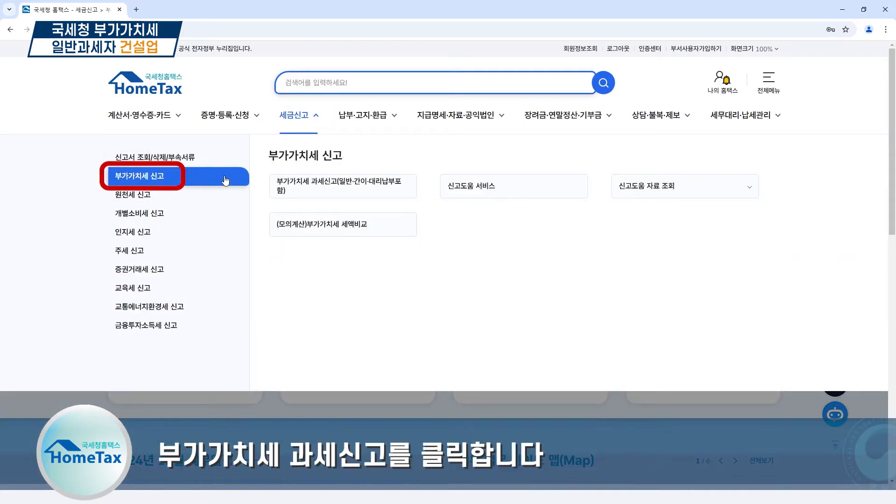
{"action": "left_click", "coordinate": [399, 192]}
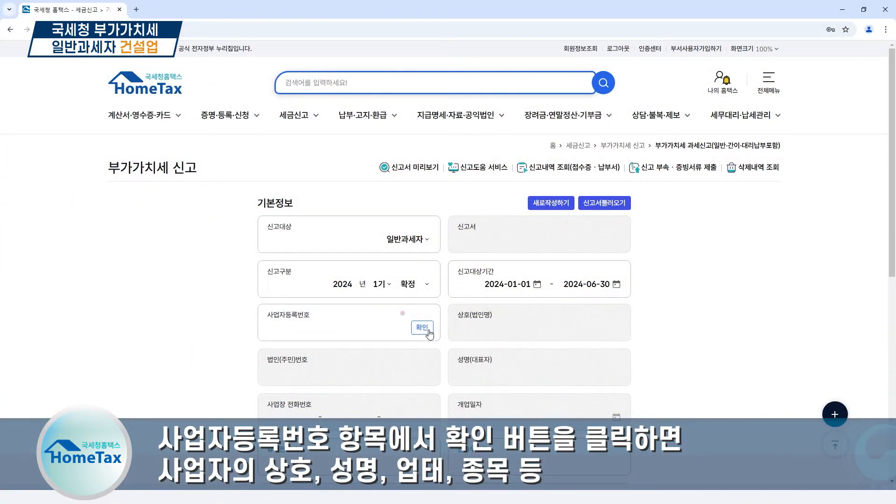
{"action": "left_click", "coordinate": [423, 327]}
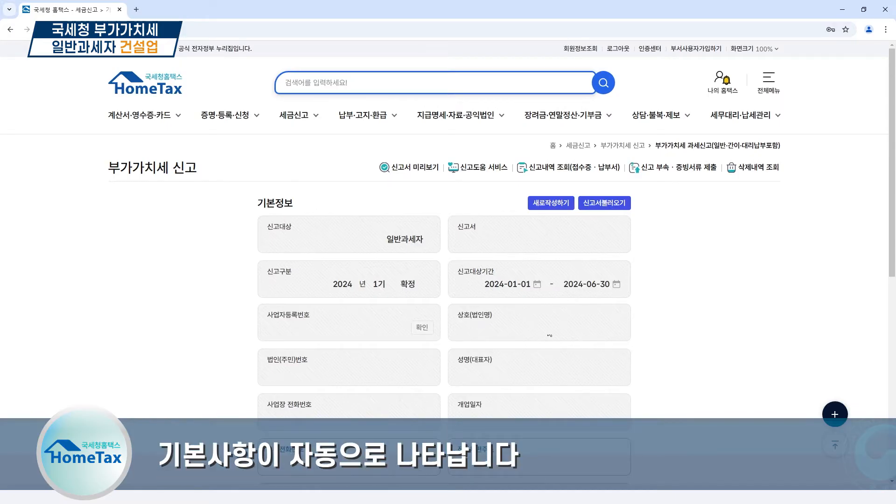
{"action": "scroll", "coordinate": [549, 335], "scroll_direction": "down", "scroll_amount": 6}
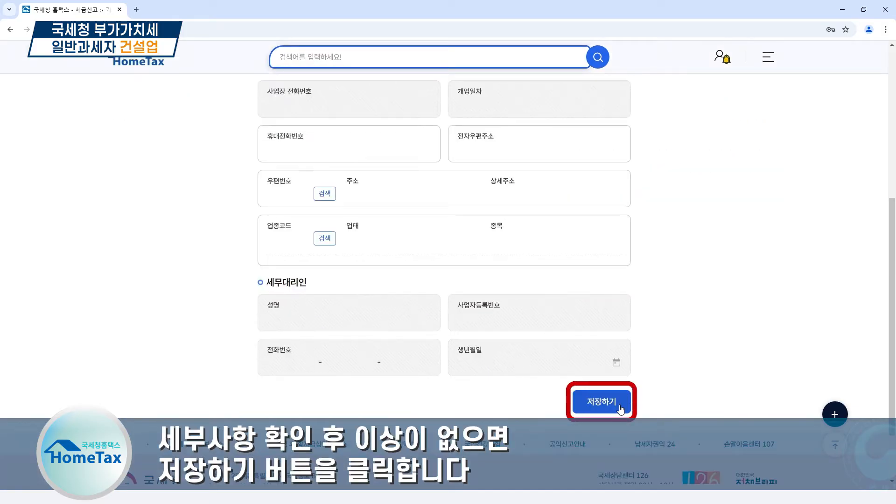
{"action": "left_click", "coordinate": [621, 410]}
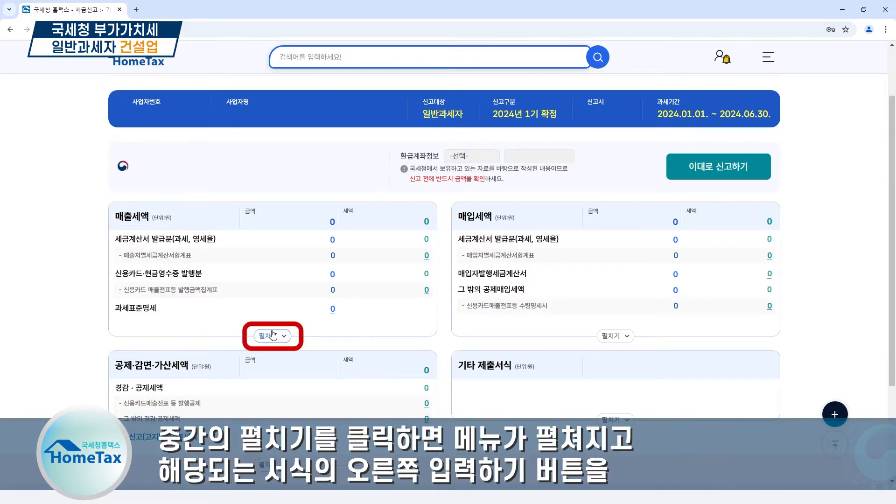
Expand the 매출세액 and 매입세액 sections of the return to show all their forms
{"action": "left_click", "coordinate": [273, 335]}
{"action": "left_click", "coordinate": [624, 336]}
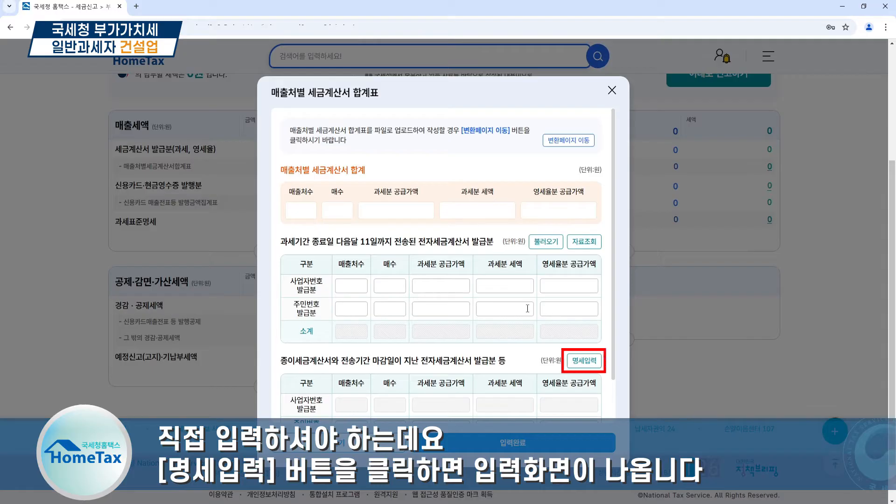
Add a 과세분 sales entry to the paper-invoice details with the customer's business registration number, 6 invoices and a supply amount of 5,400,000 won
{"action": "left_click", "coordinate": [589, 366]}
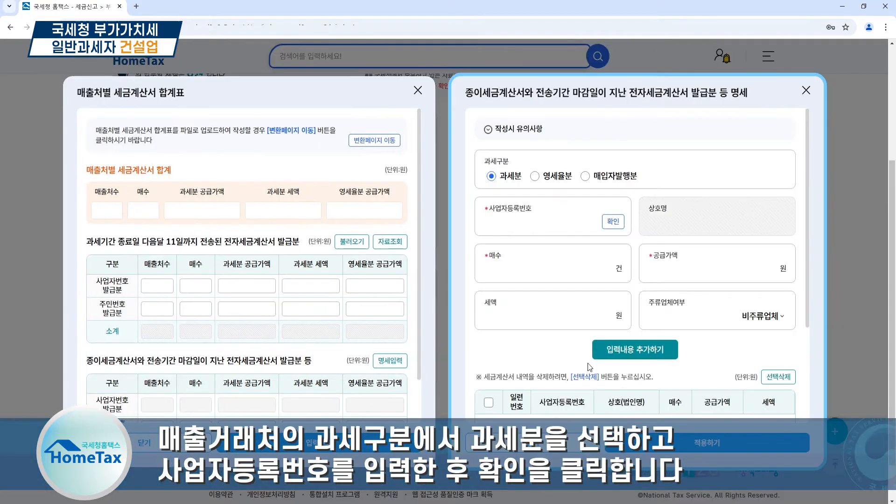
{"action": "left_click", "coordinate": [583, 221]}
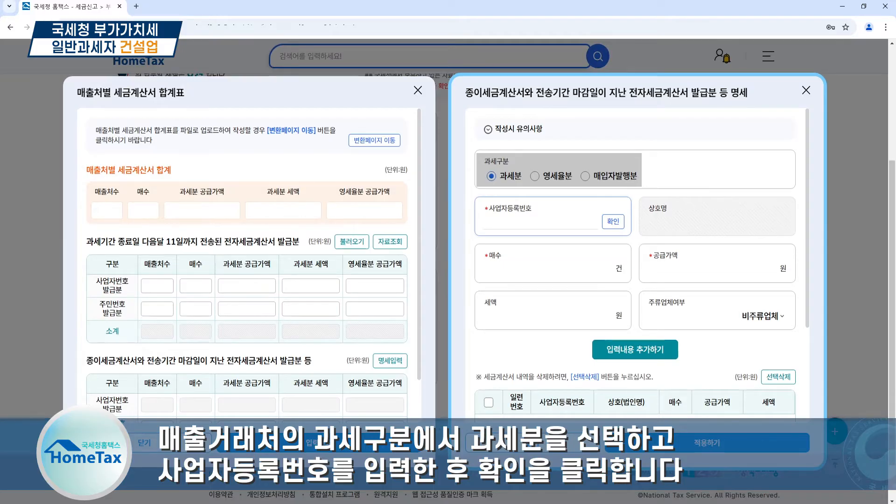
{"action": "key", "text": "Tab"}
{"action": "key", "text": "Return"}
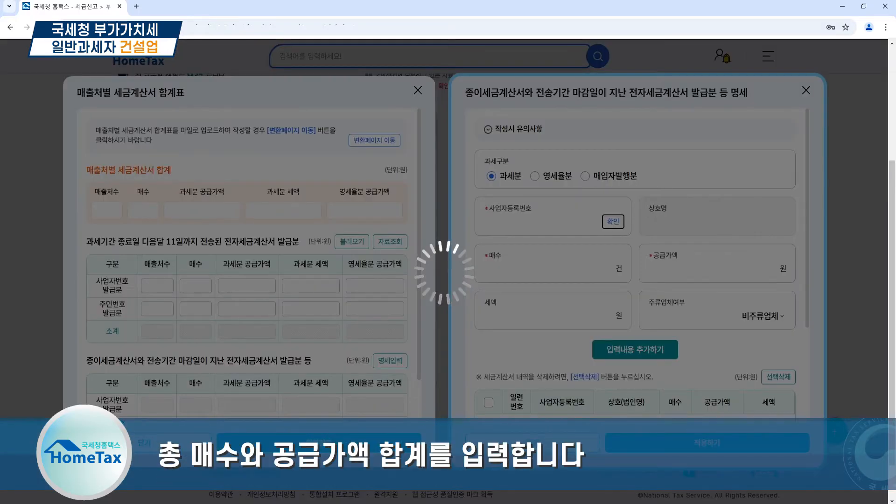
{"action": "type", "text": "6"}
{"action": "key", "text": "Tab"}
{"action": "type", "text": "5400000"}
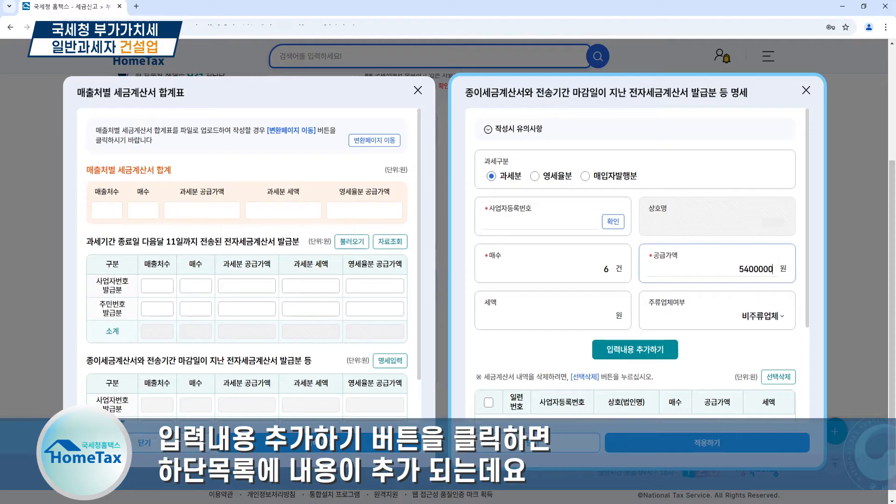
{"action": "key", "text": "Tab"}
{"action": "left_click", "coordinate": [608, 348]}
{"action": "left_click", "coordinate": [485, 291]}
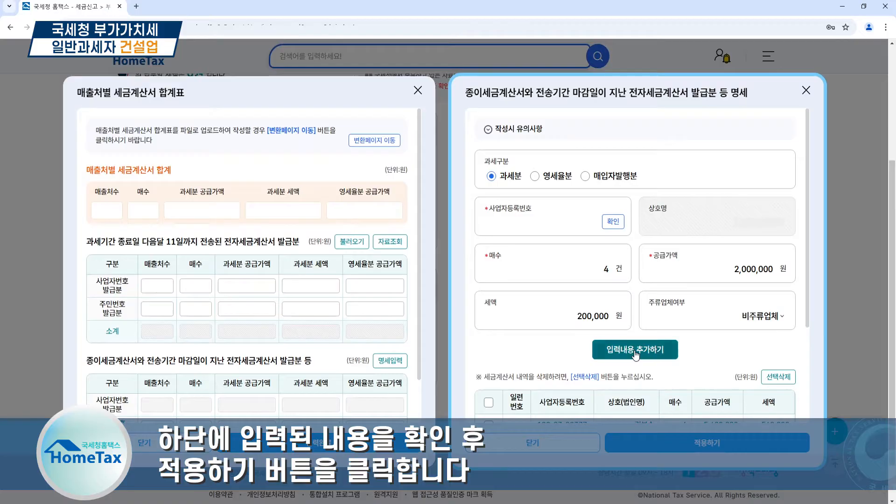
Add the remaining sales entries of 4,800,000, 1,800,000 and 2,000,000 won and complete the 매출처별 세금계산서 합계표
{"action": "left_click", "coordinate": [634, 350]}
{"action": "left_click", "coordinate": [508, 297]}
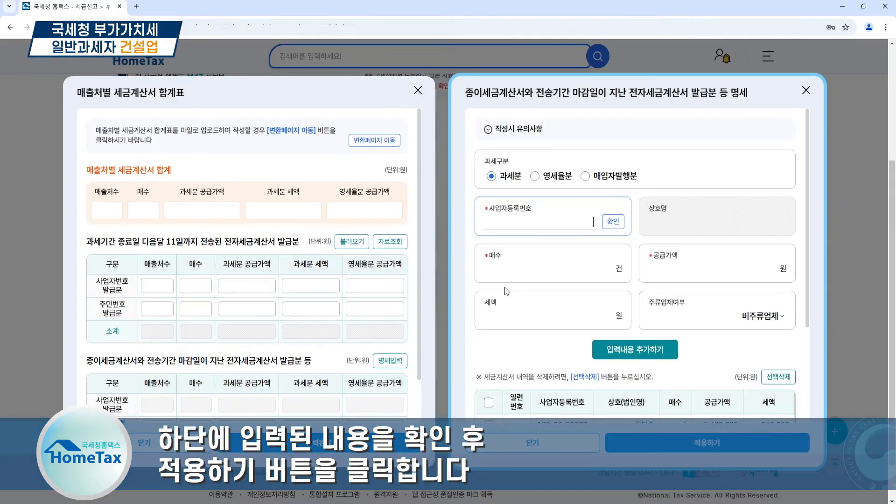
{"action": "scroll", "coordinate": [753, 362], "scroll_direction": "down", "scroll_amount": 2}
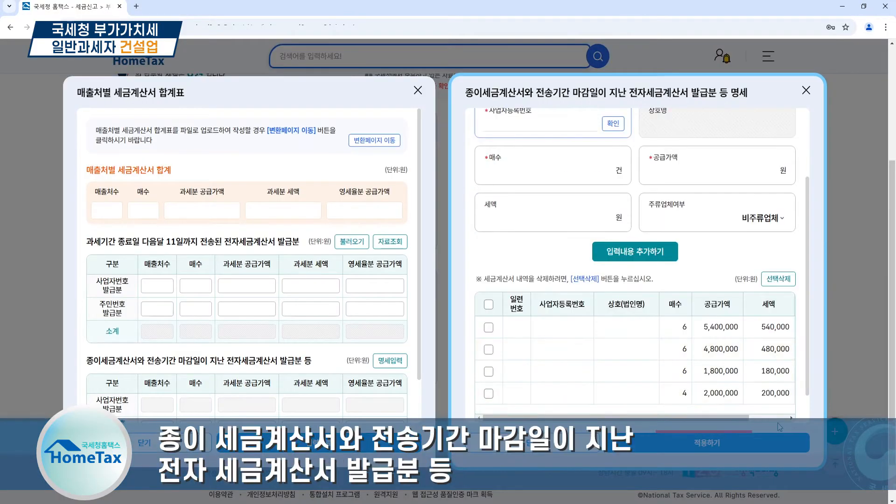
{"action": "left_click", "coordinate": [718, 451]}
{"action": "scroll", "coordinate": [528, 450], "scroll_direction": "down", "scroll_amount": 2}
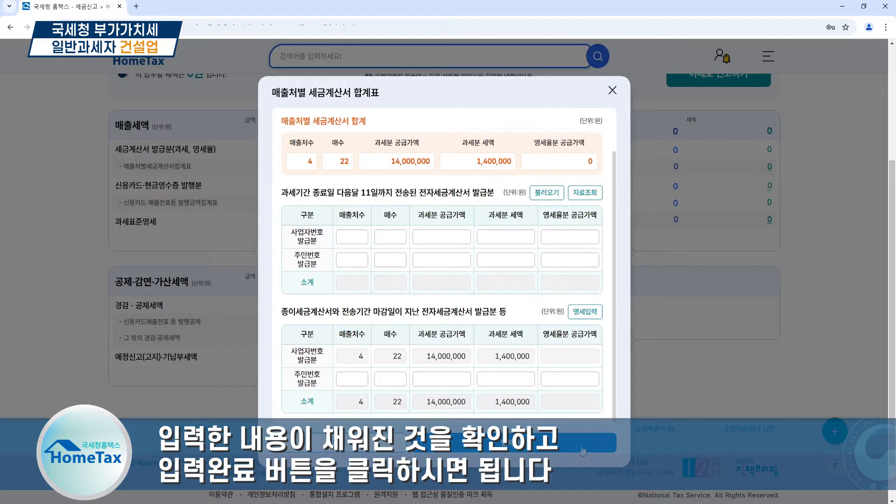
{"action": "left_click", "coordinate": [529, 450]}
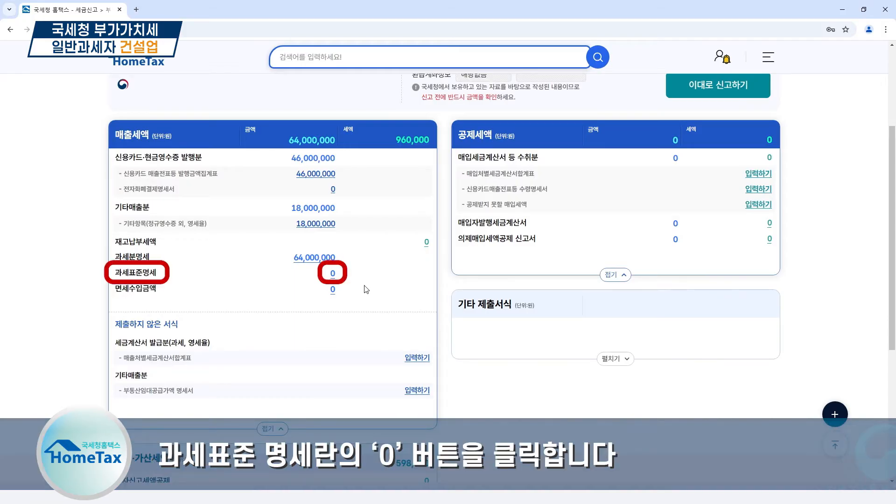
Enter 64,000,000 won for business code 552101 in the 과세표준명세 and complete the form
{"action": "left_click", "coordinate": [332, 273]}
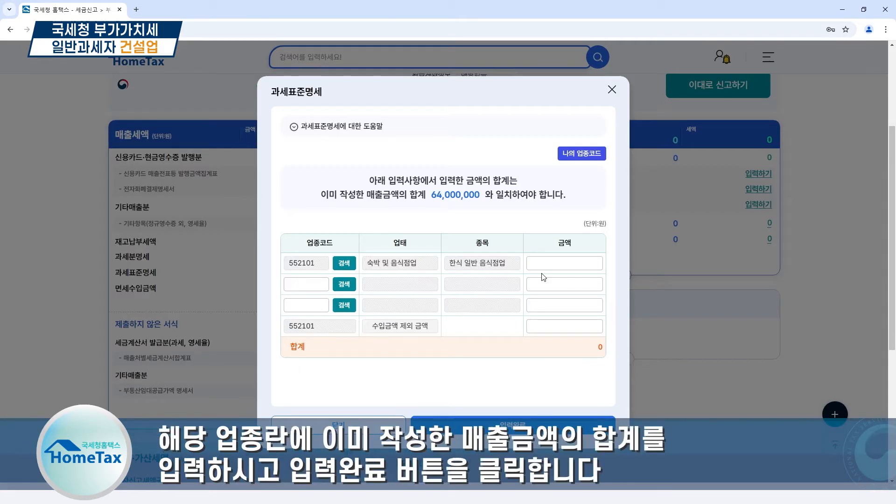
{"action": "left_click", "coordinate": [547, 263]}
{"action": "type", "text": "640"}
{"action": "type", "text": "00000"}
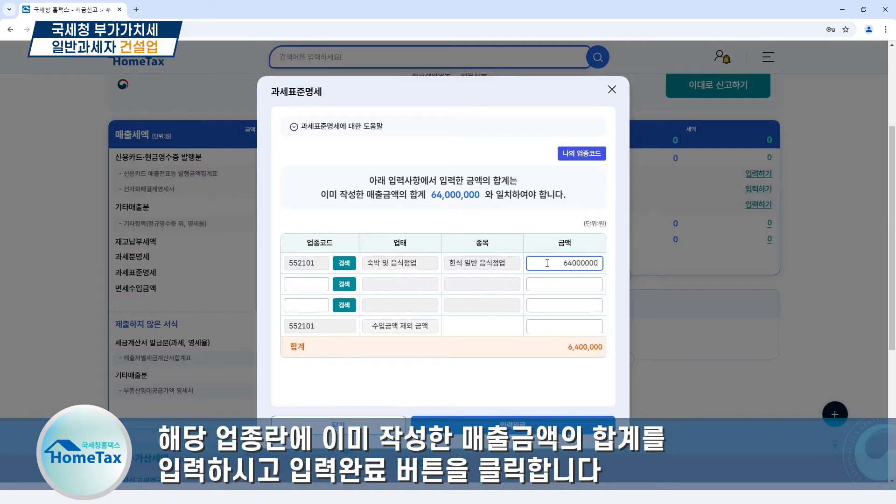
{"action": "left_click", "coordinate": [561, 404]}
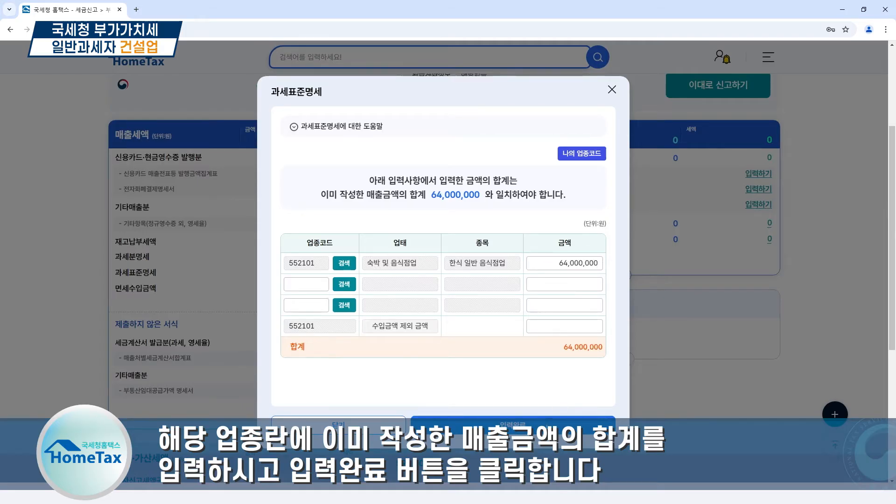
{"action": "left_click", "coordinate": [549, 425]}
{"action": "left_click", "coordinate": [507, 280]}
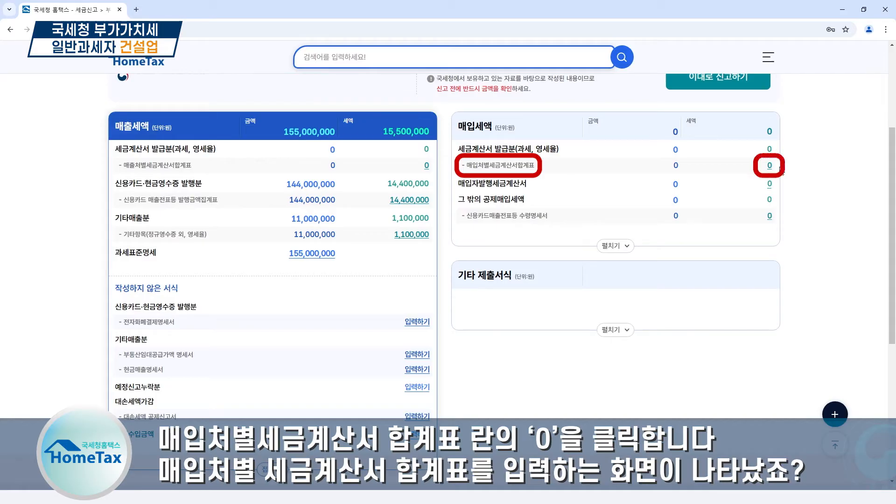
Open the paper-invoice detail entry of the 매입처별 세금계산서 합계표 and verify the 과세분 supplier's business registration number
{"action": "left_click", "coordinate": [771, 166]}
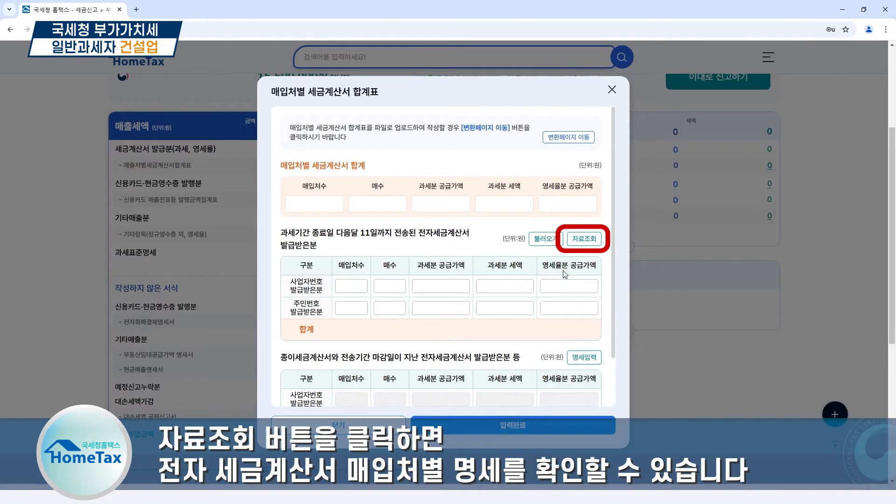
{"action": "scroll", "coordinate": [565, 274], "scroll_direction": "down", "scroll_amount": 2}
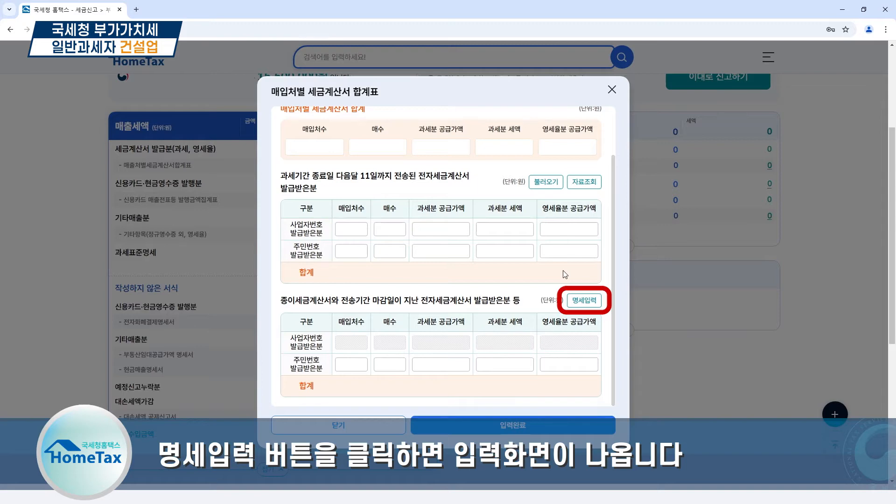
{"action": "left_click", "coordinate": [585, 301]}
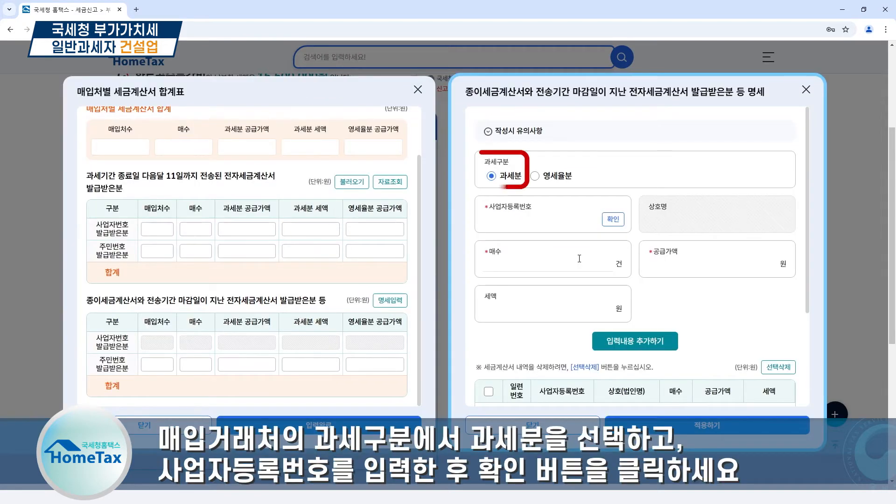
{"action": "left_click", "coordinate": [542, 220]}
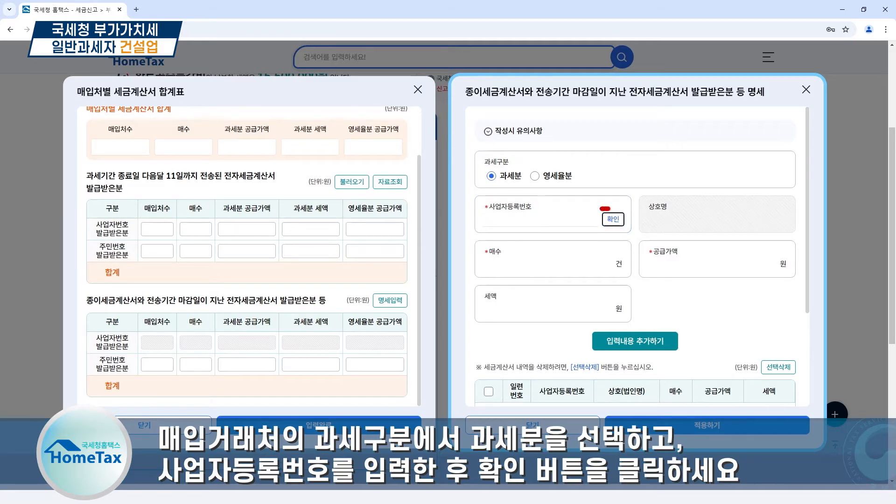
{"action": "left_click", "coordinate": [548, 264]}
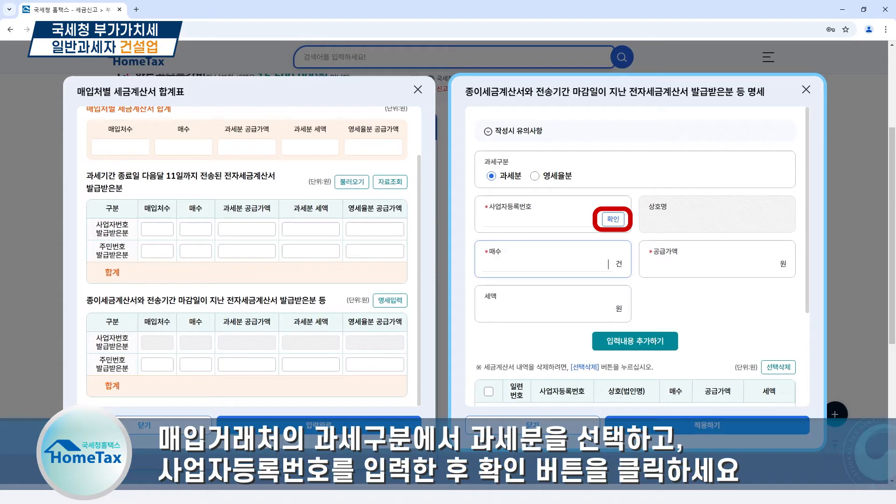
Add a purchase entry with 3 invoices and a supply amount of 30,000,000 won to the detail list
{"action": "type", "text": "3"}
{"action": "key", "text": "Tab"}
{"action": "type", "text": "30,000,000"}
{"action": "key", "text": "Tab"}
{"action": "left_click", "coordinate": [707, 305]}
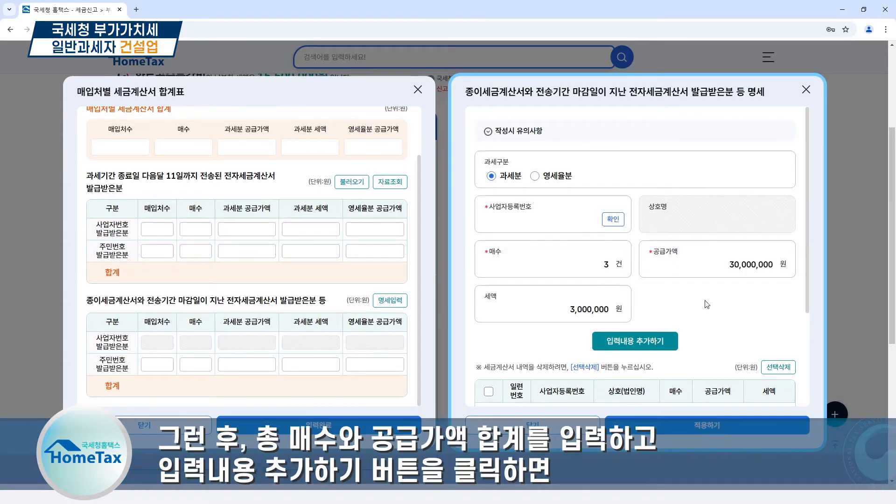
{"action": "scroll", "coordinate": [707, 304], "scroll_direction": "down", "scroll_amount": 2}
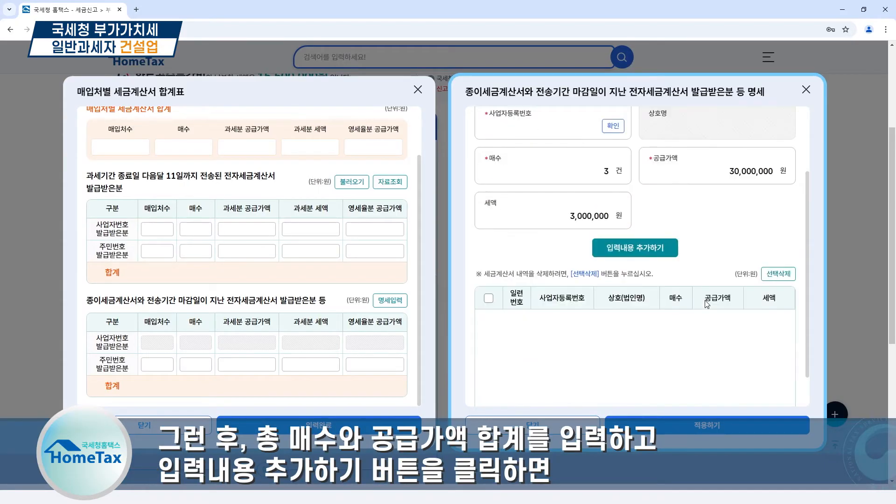
{"action": "left_click", "coordinate": [673, 254]}
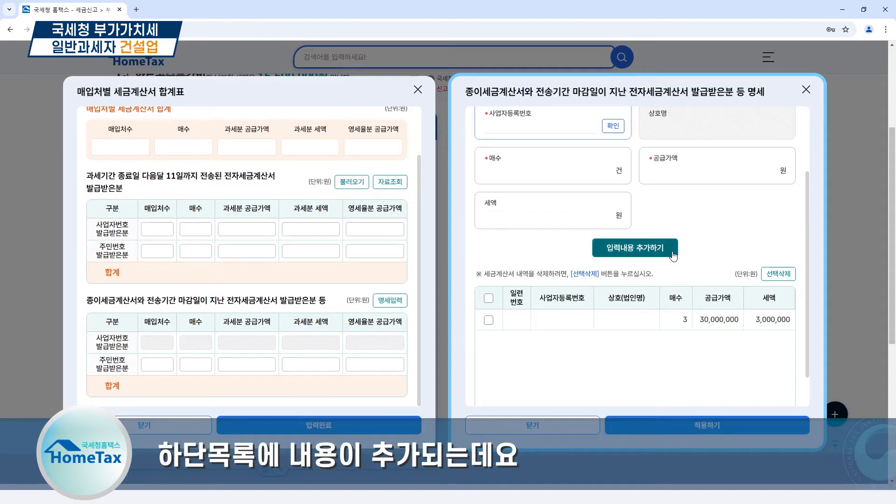
Add a second purchase entry with 1 invoice and a supply amount of 10,000,000 won
{"action": "scroll", "coordinate": [581, 135], "scroll_direction": "up", "scroll_amount": 1}
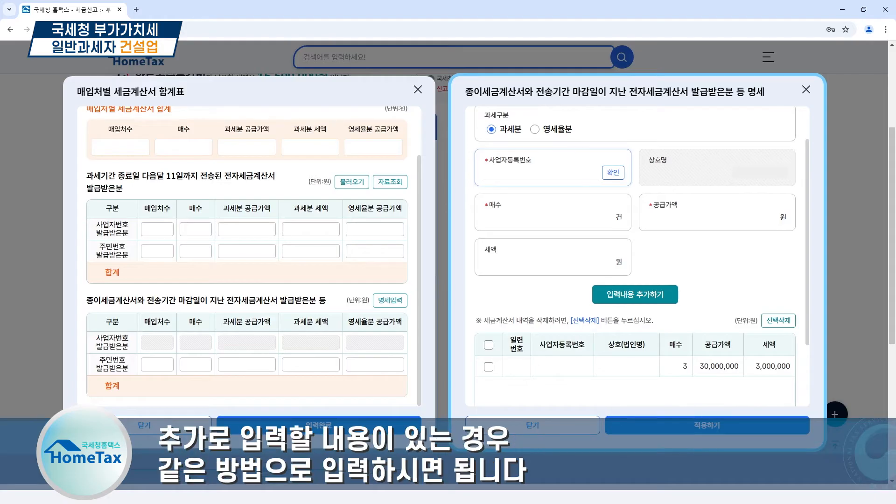
{"action": "key", "text": "Tab"}
{"action": "key", "text": "Tab"}
{"action": "type", "text": "1"}
{"action": "key", "text": "Tab"}
{"action": "type", "text": "10000000"}
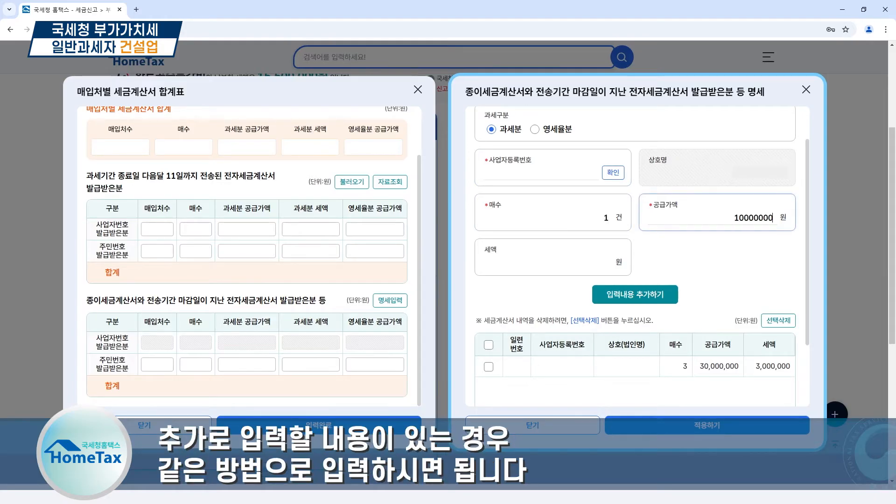
{"action": "key", "text": "Tab"}
{"action": "left_click", "coordinate": [664, 297]}
Apply the purchase invoice details and complete the 매입처별 세금계산서 합계표
{"action": "scroll", "coordinate": [753, 360], "scroll_direction": "down", "scroll_amount": 1}
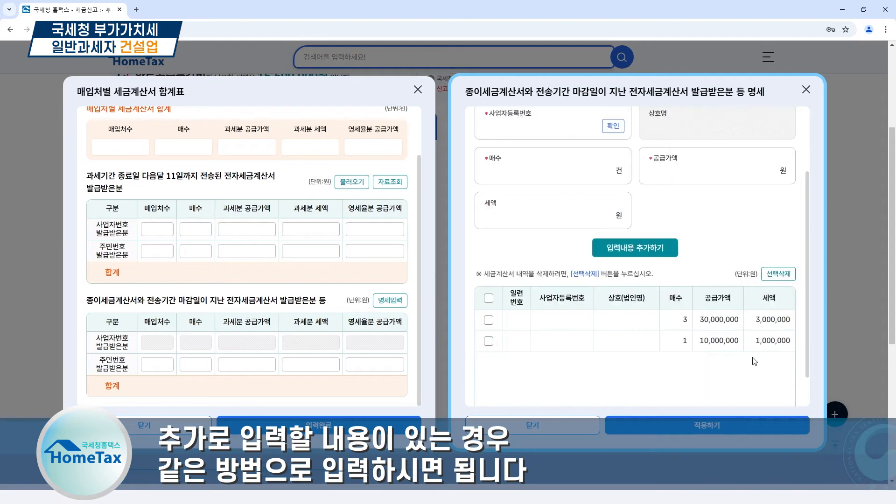
{"action": "left_click", "coordinate": [770, 425]}
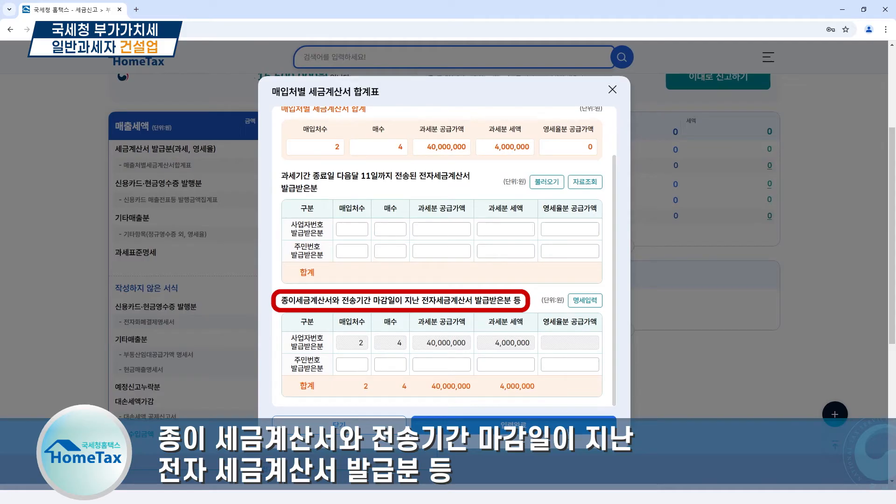
{"action": "left_click", "coordinate": [569, 434]}
{"action": "left_click", "coordinate": [511, 278]}
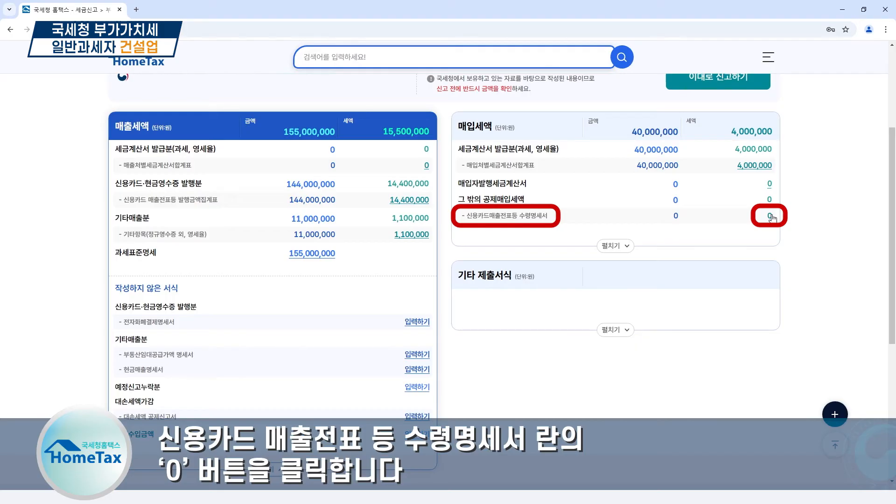
Add a 그 밖의 신용카드 entry to the 신용카드 매출전표등 수령명세서 with the supplier's registration number, card number, 1,500,000 won supply and 150,000 won tax
{"action": "left_click", "coordinate": [770, 216]}
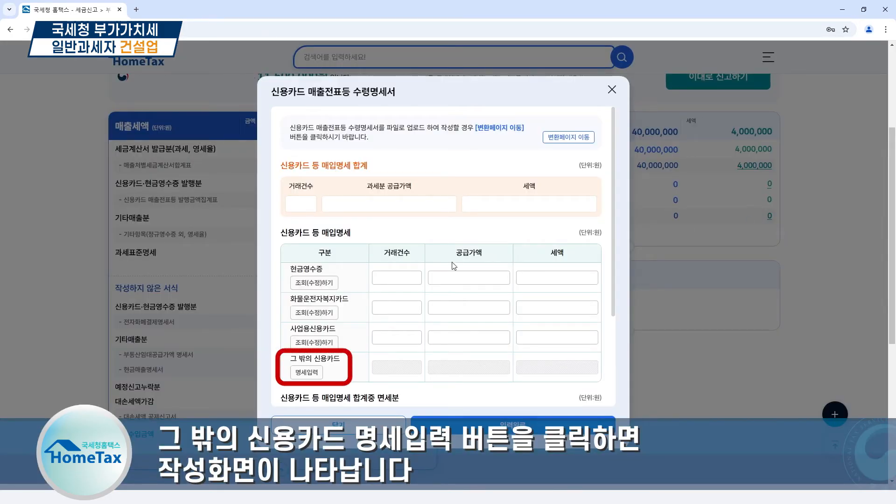
{"action": "left_click", "coordinate": [320, 374]}
{"action": "left_click", "coordinate": [595, 191]}
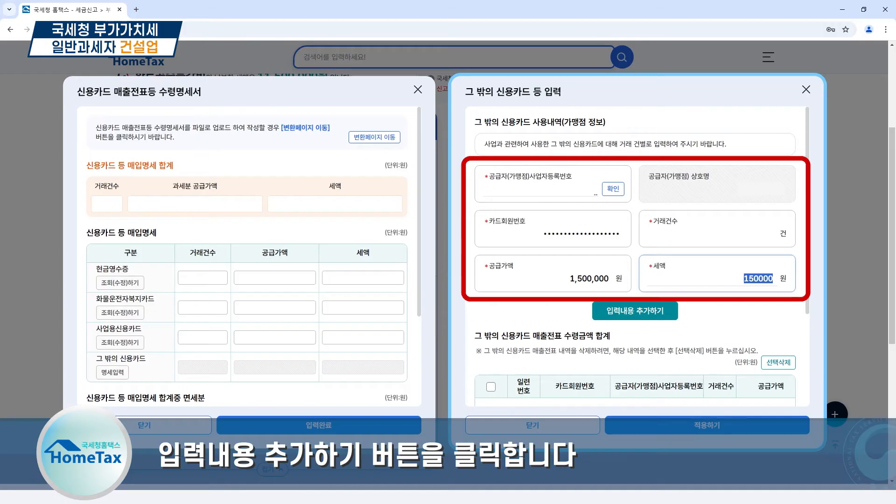
{"action": "left_click", "coordinate": [746, 307]}
{"action": "left_click", "coordinate": [669, 312]}
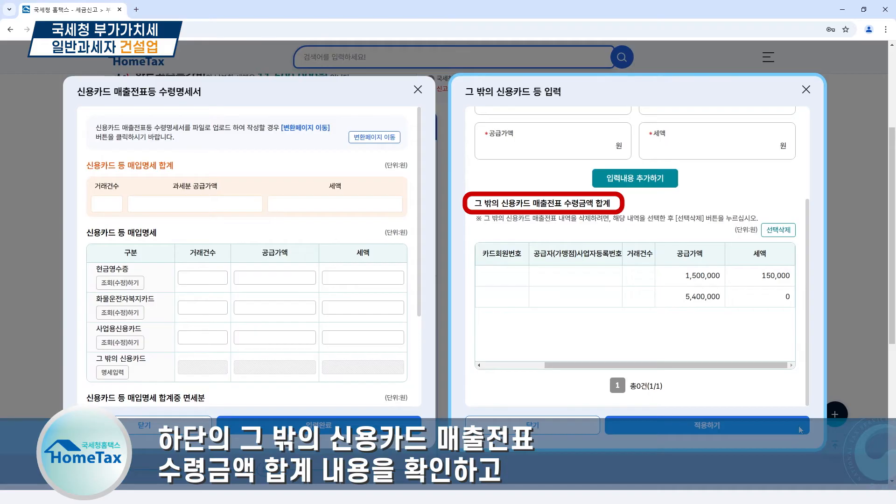
Apply the 그 밖의 신용카드 entries and complete the 신용카드 매출전표등 수령명세서
{"action": "left_click", "coordinate": [753, 430]}
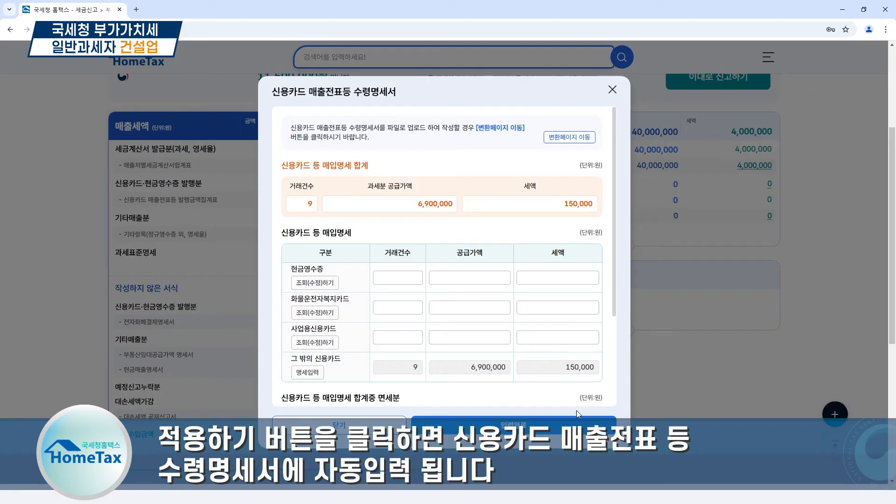
{"action": "left_click", "coordinate": [583, 426]}
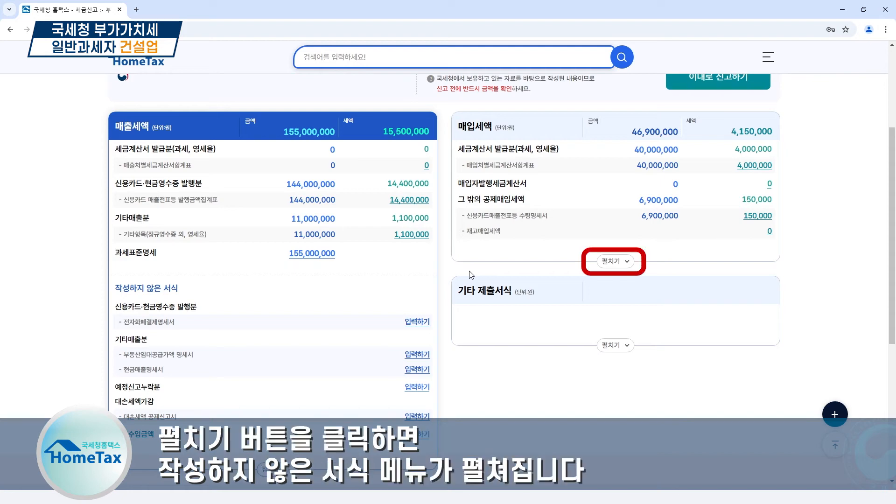
In the 건물 등 감가상각자산 취득명세서, enter 1 기계장치 acquisition with a supply amount of 10,000,000 won and tax of 1,000,000 won
{"action": "left_click", "coordinate": [614, 261]}
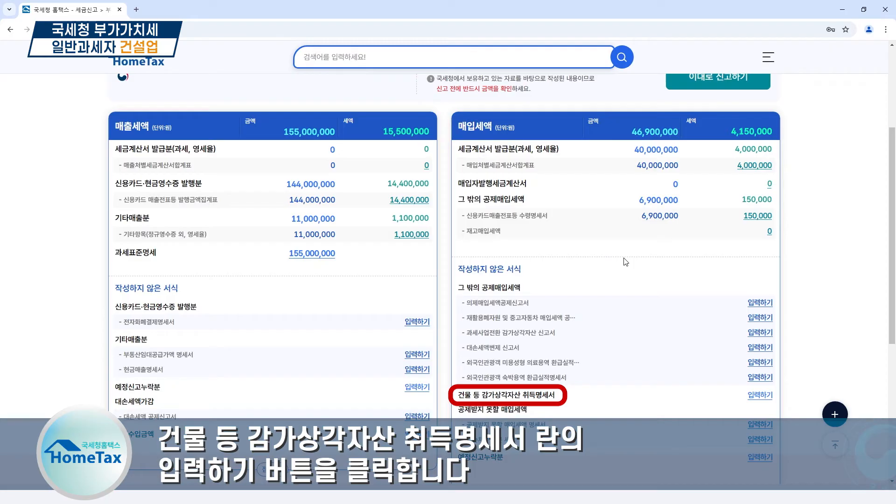
{"action": "left_click", "coordinate": [768, 396]}
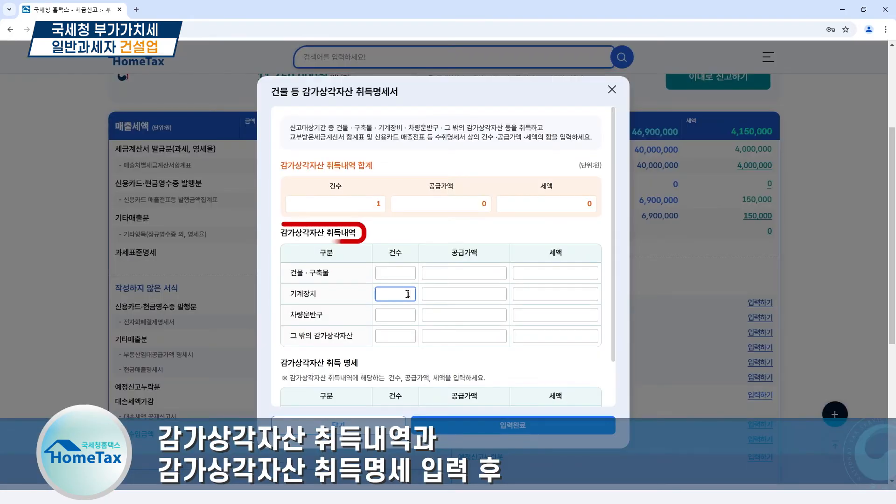
{"action": "left_click", "coordinate": [442, 295]}
{"action": "type", "text": "000,000"}
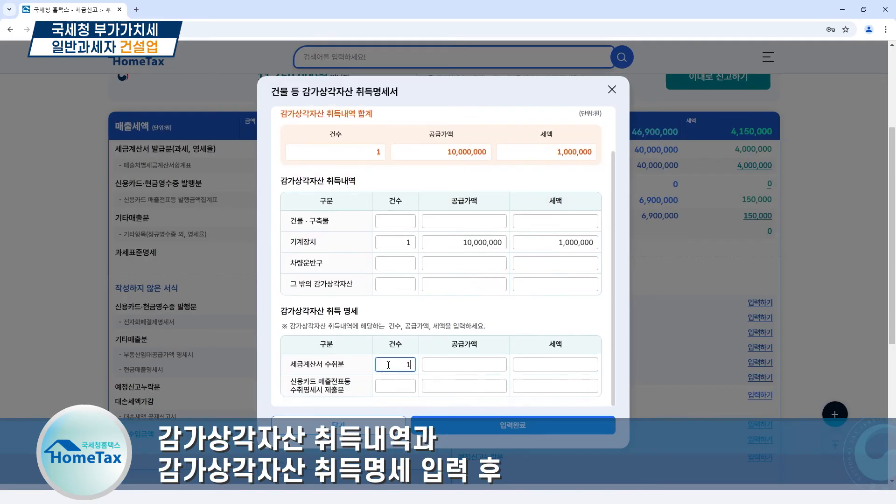
Enter 1 세금계산서 수취분 item with 10,000,000 won supply and 1,000,000 won tax, and complete the depreciable asset statement
{"action": "left_click", "coordinate": [438, 365]}
{"action": "type", "text": "10000000"}
{"action": "left_click", "coordinate": [550, 318]}
{"action": "scroll", "coordinate": [551, 317], "scroll_direction": "down", "scroll_amount": 1}
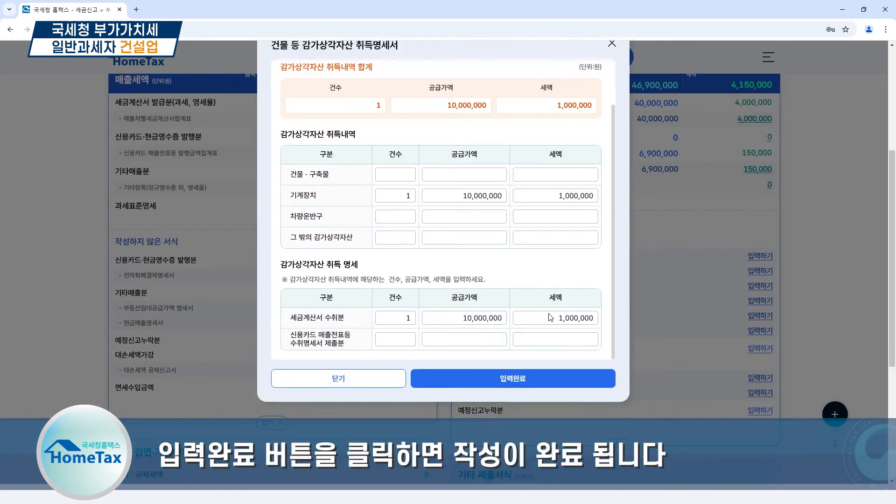
{"action": "left_click", "coordinate": [543, 386]}
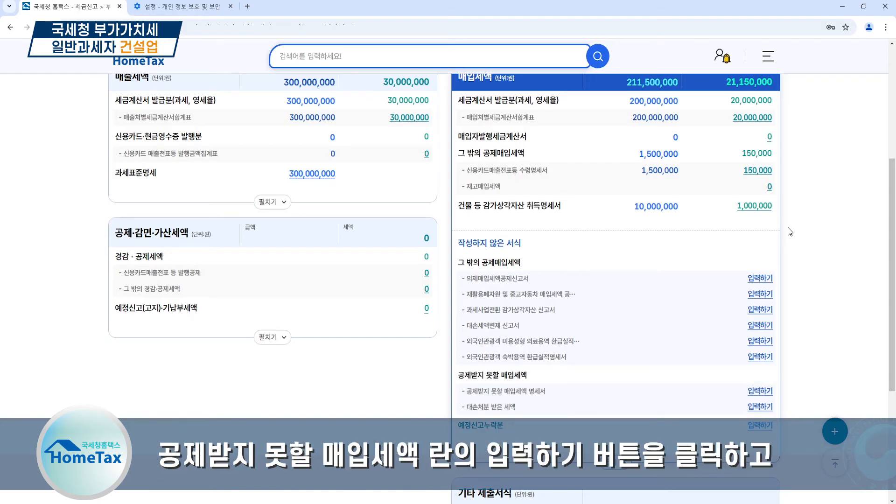
Add a 면세사업 관련 entry of 15 invoices and 40,000,000 won supply to the 공제받지 못할 매입세액 명세 and apply it
{"action": "left_click", "coordinate": [766, 394]}
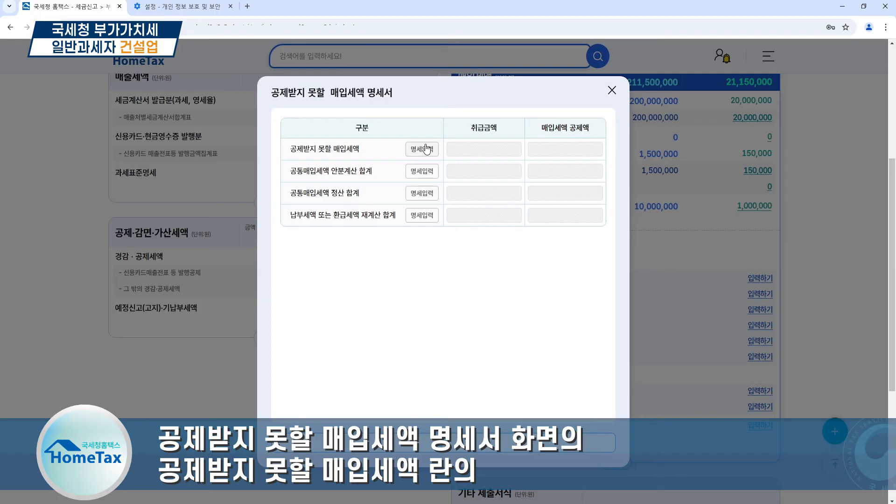
{"action": "left_click", "coordinate": [425, 148]}
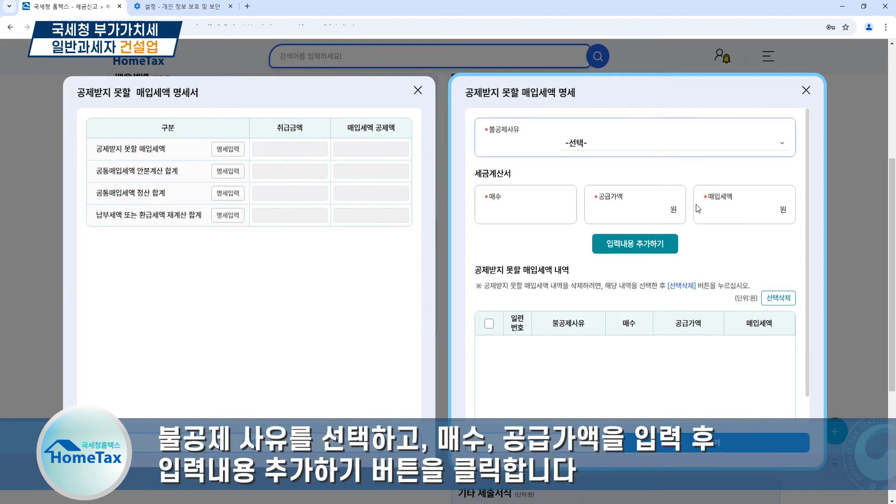
{"action": "type", "text": "40000000"}
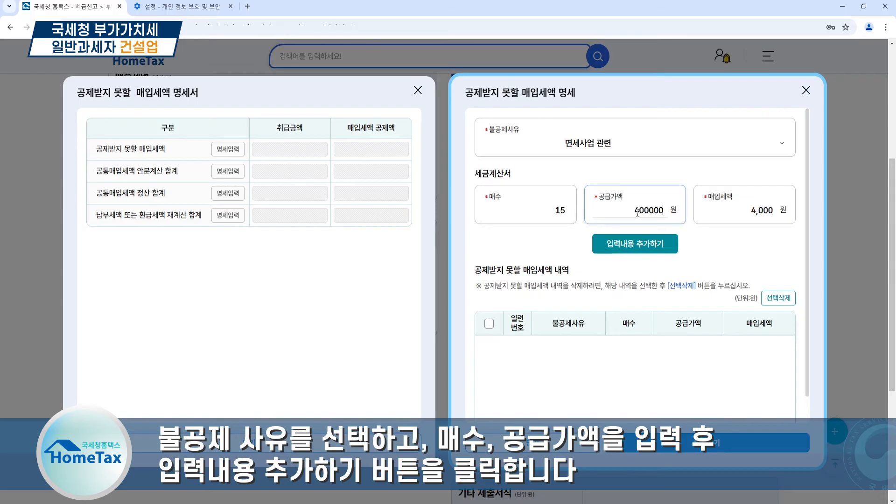
{"action": "left_click", "coordinate": [714, 242]}
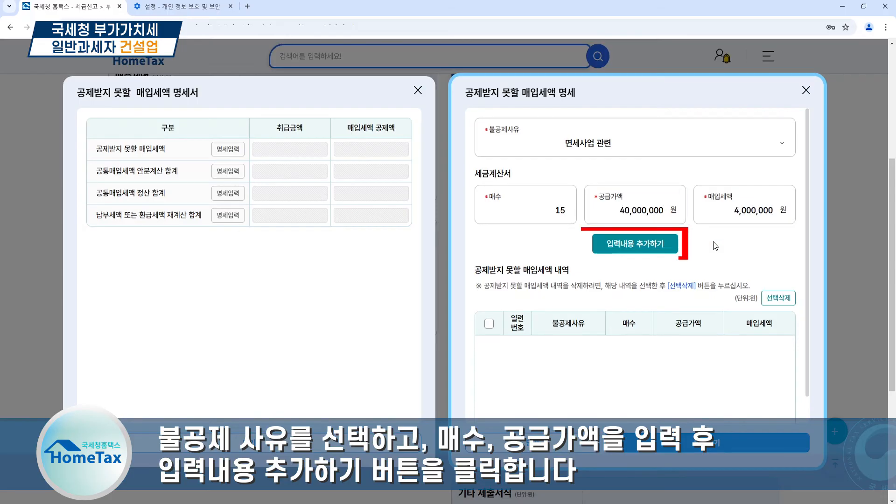
{"action": "left_click", "coordinate": [673, 244]}
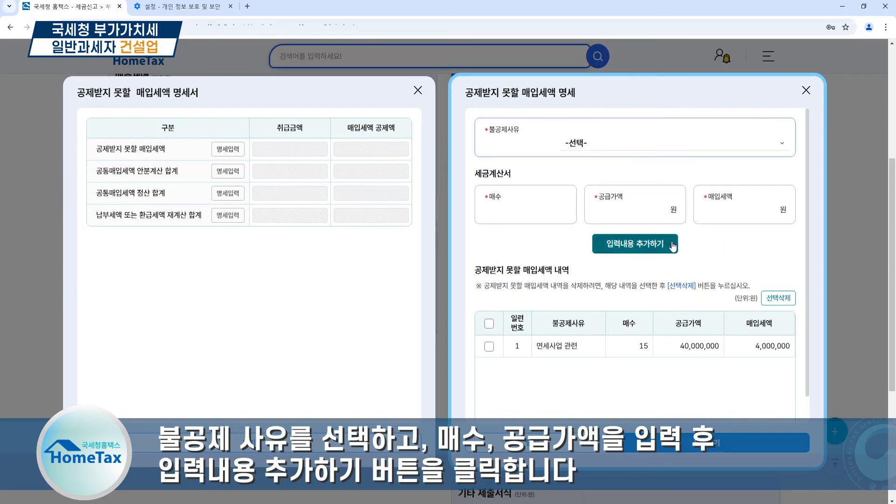
{"action": "left_click", "coordinate": [753, 443]}
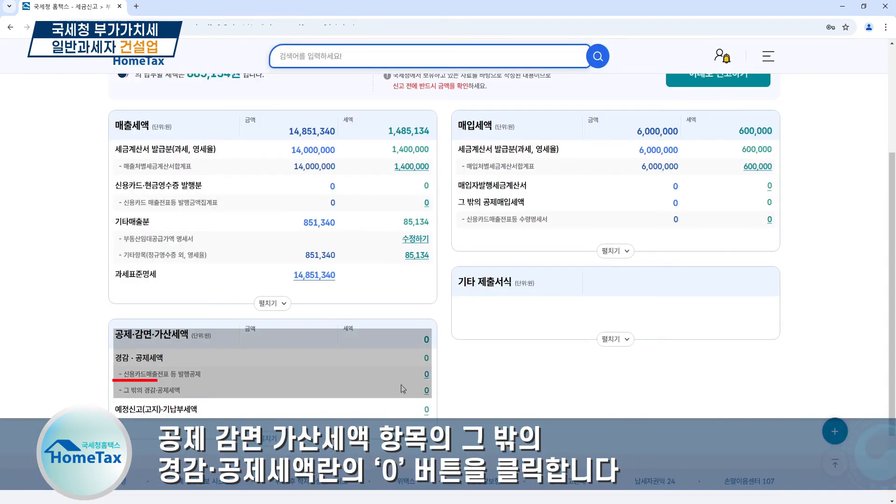
Check the 전자신고 세액공제 tax amount in the 그 밖의 경감·공제세액 명세 and complete the form
{"action": "left_click", "coordinate": [430, 391]}
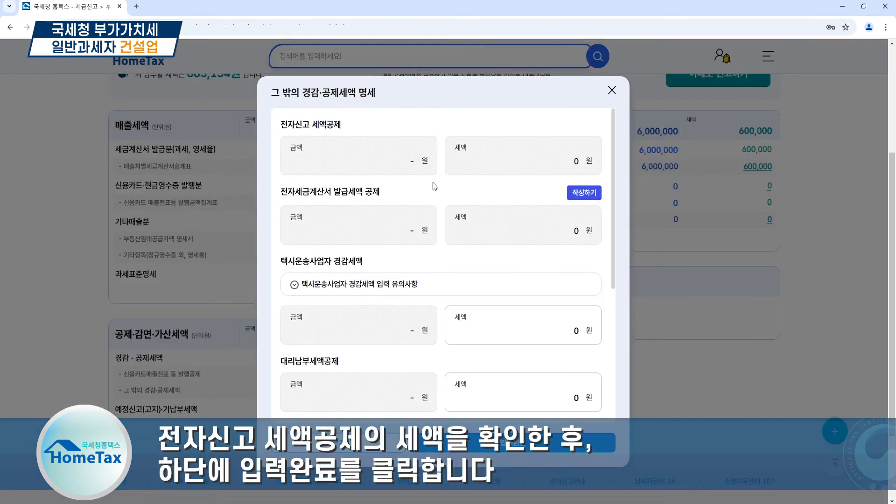
{"action": "scroll", "coordinate": [451, 329], "scroll_direction": "down", "scroll_amount": 2}
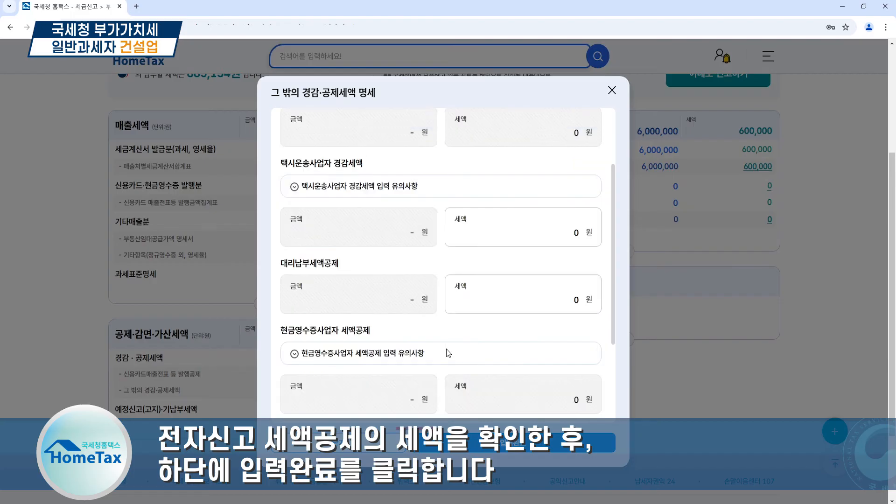
{"action": "left_click", "coordinate": [594, 449]}
{"action": "left_click", "coordinate": [487, 305]}
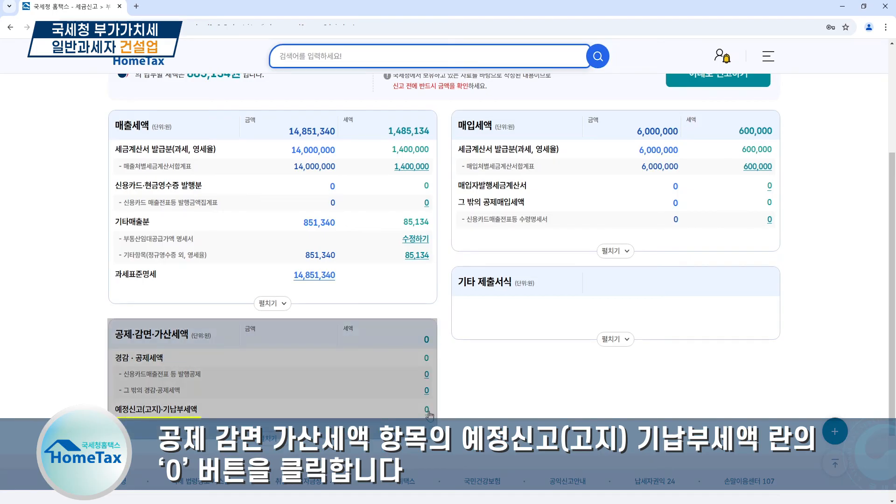
Open the 예정신고(고지)·기납부세액 form, review its tax fields and complete it
{"action": "left_click", "coordinate": [427, 410]}
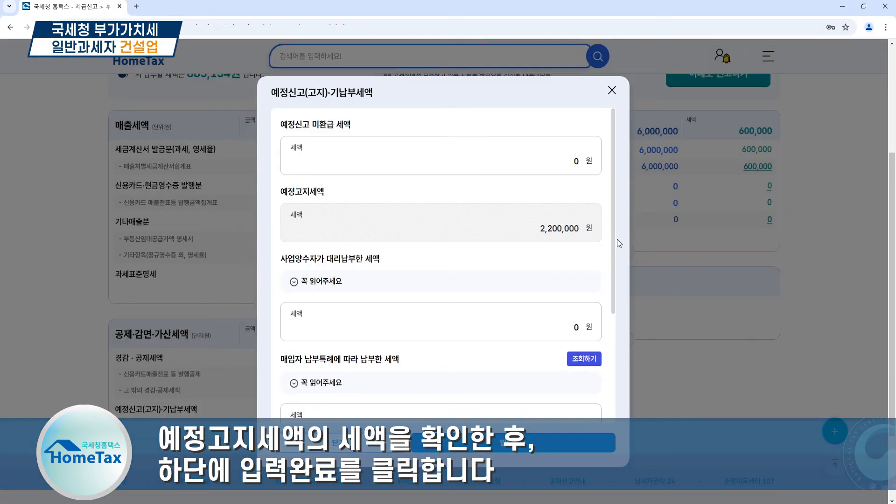
{"action": "left_click_drag", "start_coordinate": [612, 248], "coordinate": [612, 380]}
{"action": "left_click", "coordinate": [546, 449]}
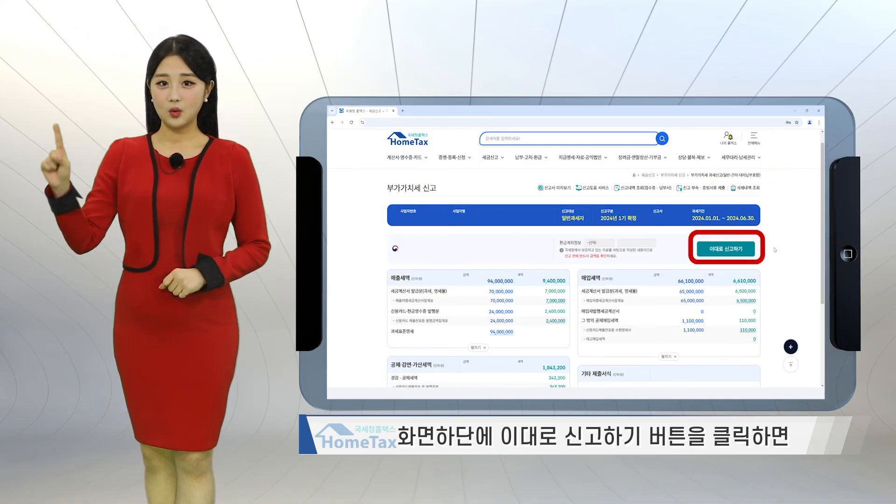
Proceed to file the VAT return as prepared, agreeing to save it and acknowledging the save notice
{"action": "left_click", "coordinate": [749, 248]}
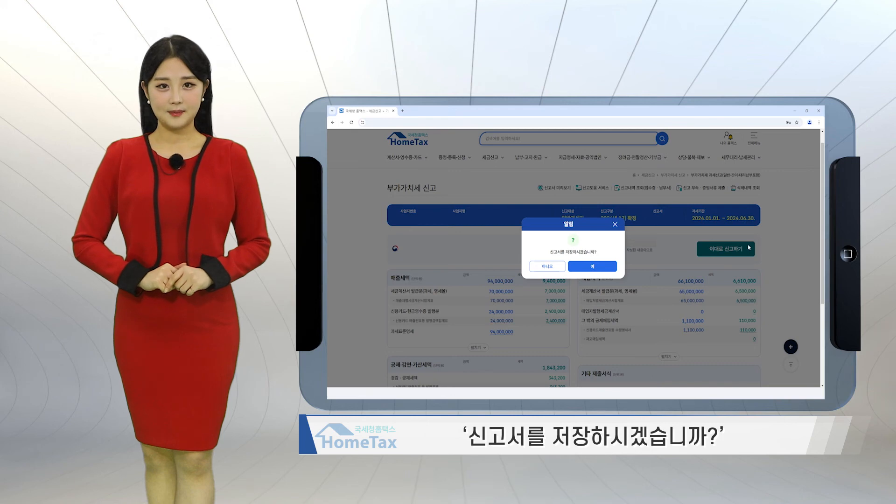
{"action": "left_click", "coordinate": [605, 268]}
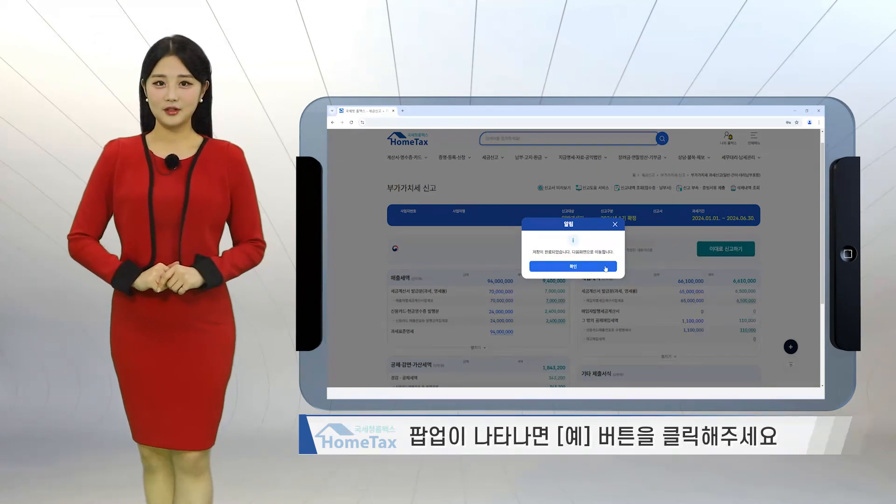
{"action": "left_click", "coordinate": [606, 267]}
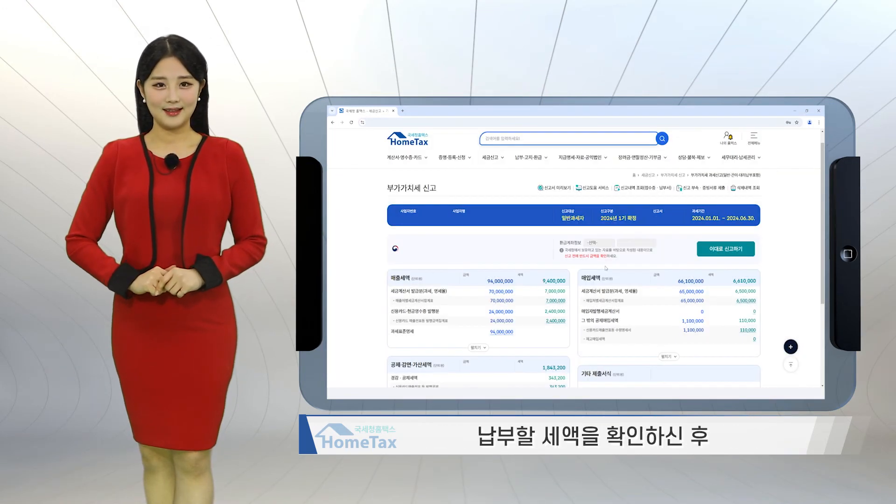